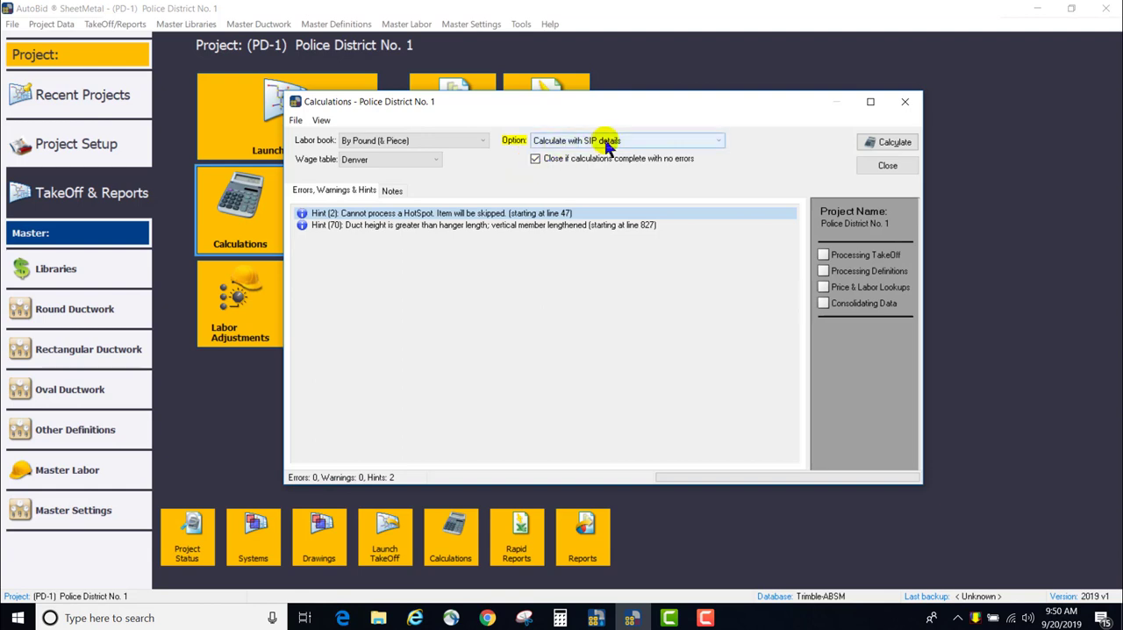
Run the project calculations with the "Calculate with SIP details" option
left_click(610, 143)
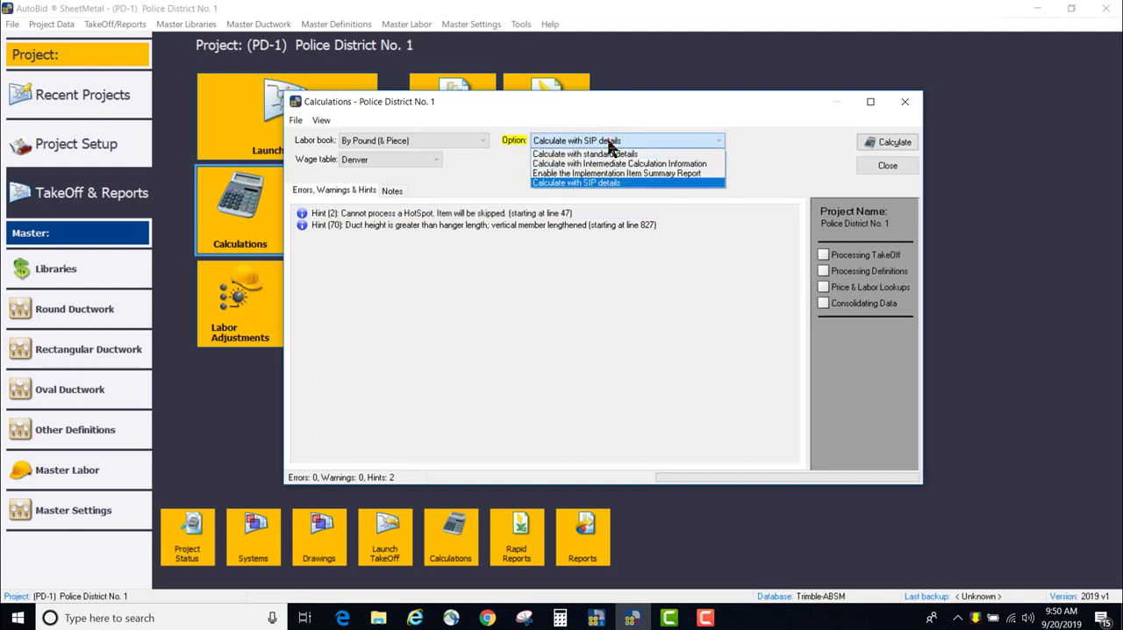
left_click(601, 183)
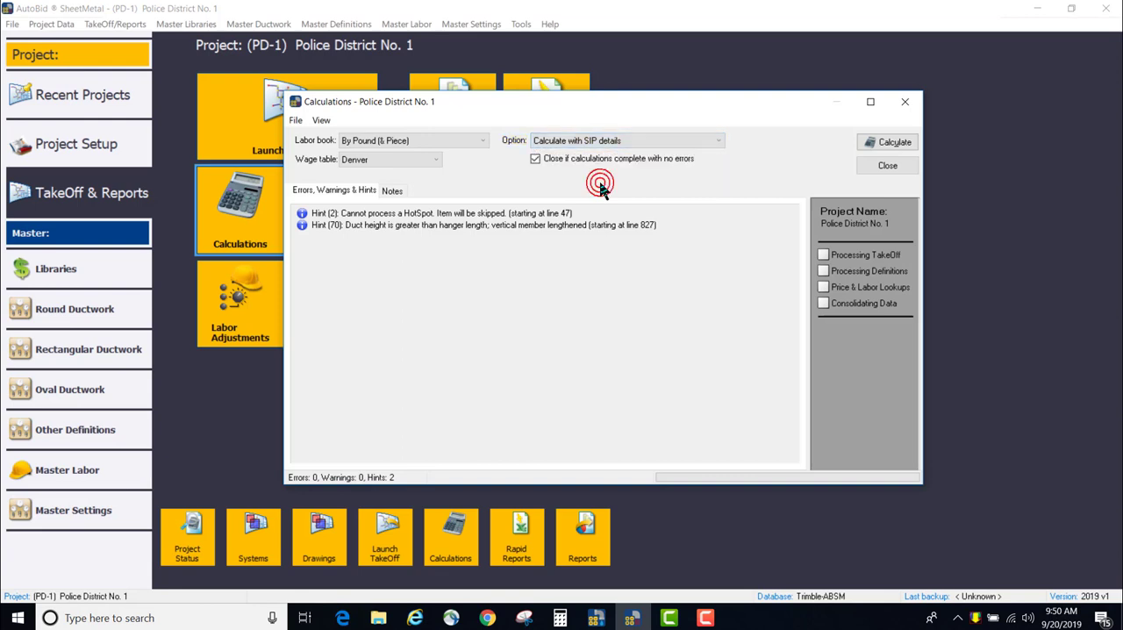
left_click(875, 142)
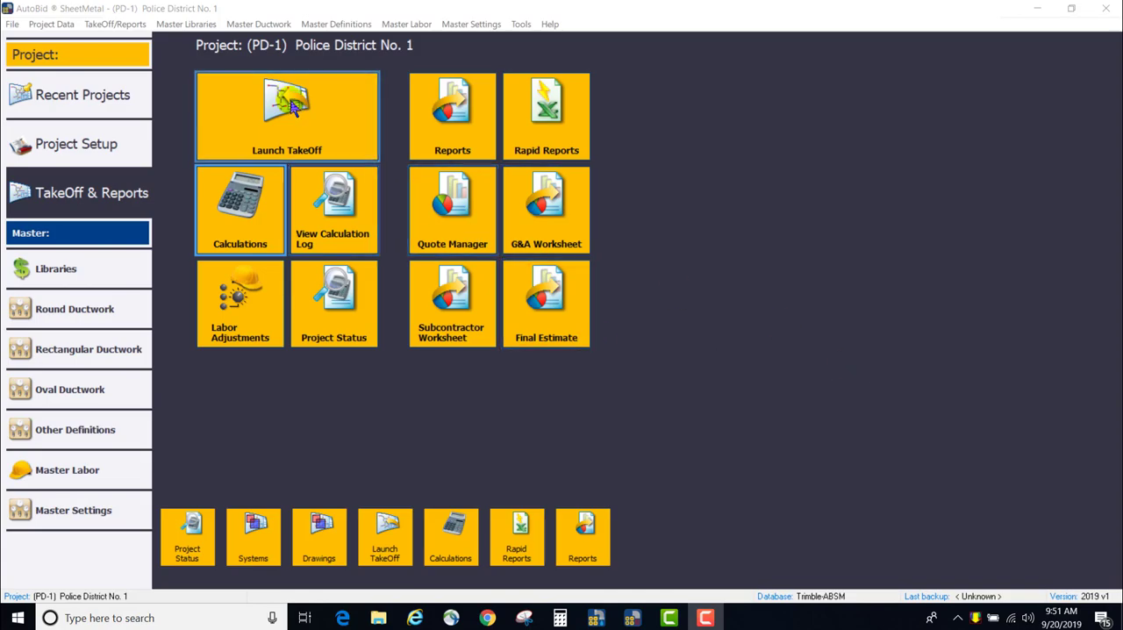
Launch the takeoff for the project and filter drawing 15.13 to the GV MP Supply system
left_click(316, 110)
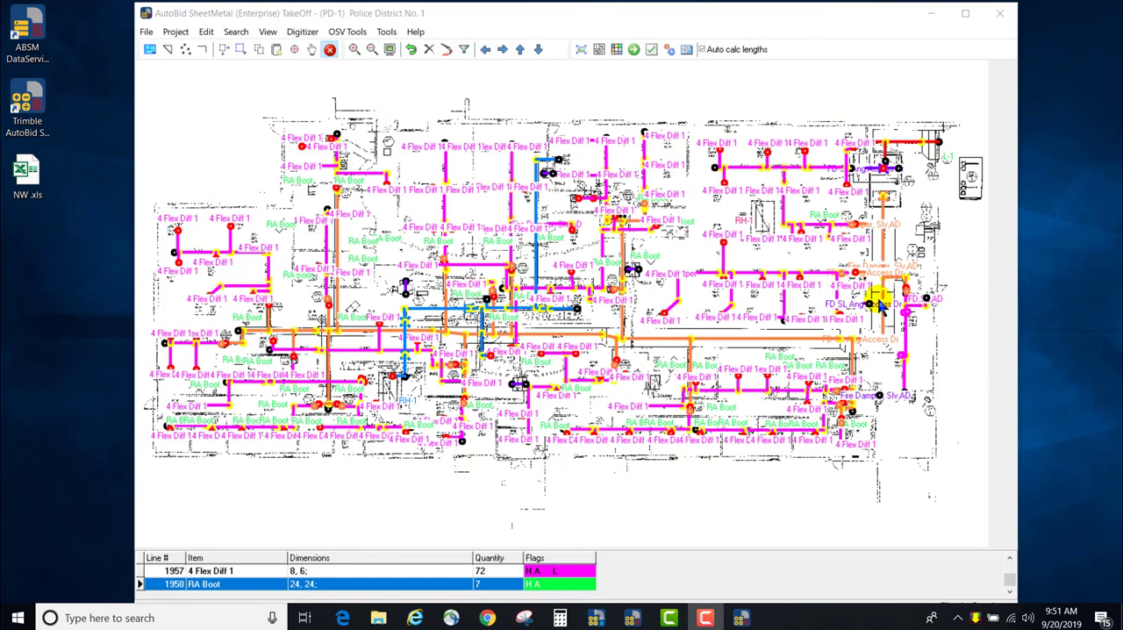
left_click(465, 49)
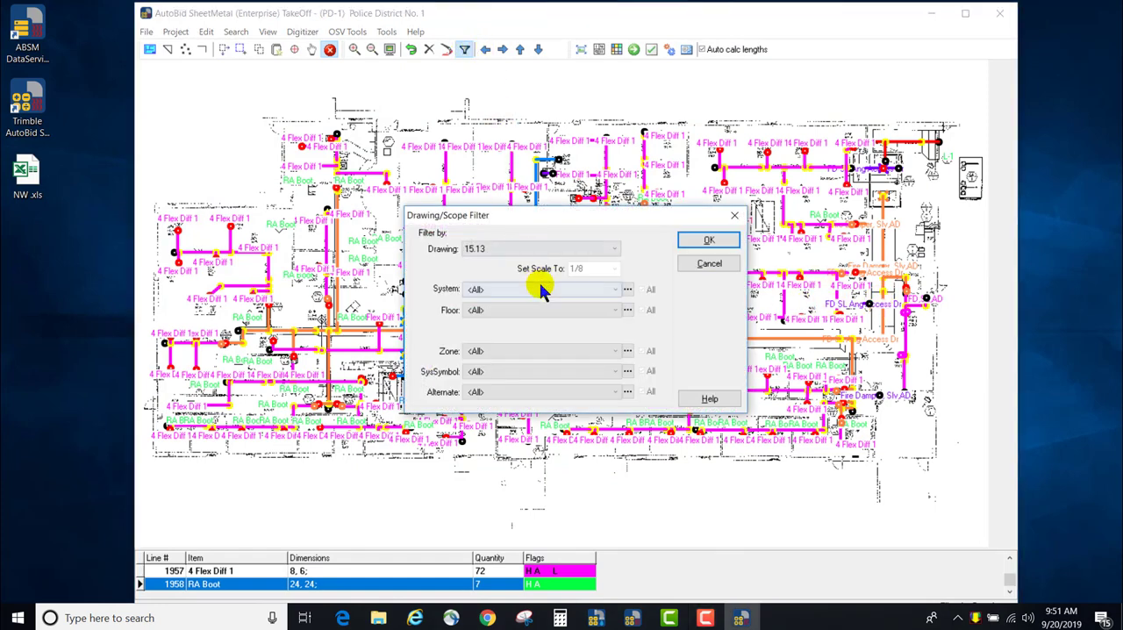
left_click(540, 290)
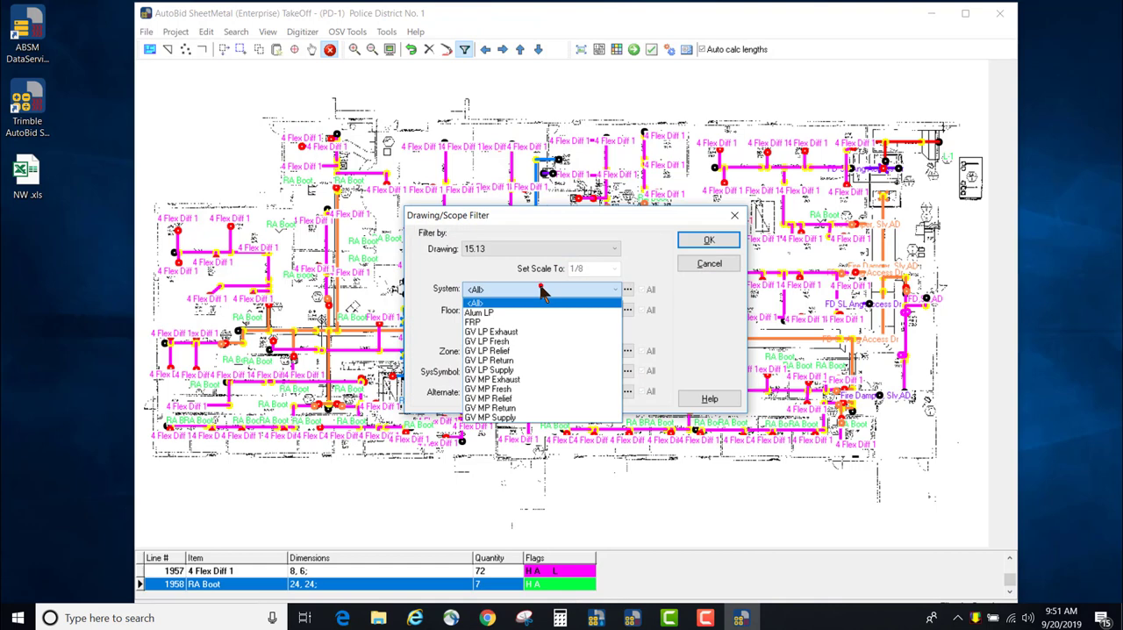
left_click(524, 420)
left_click(707, 241)
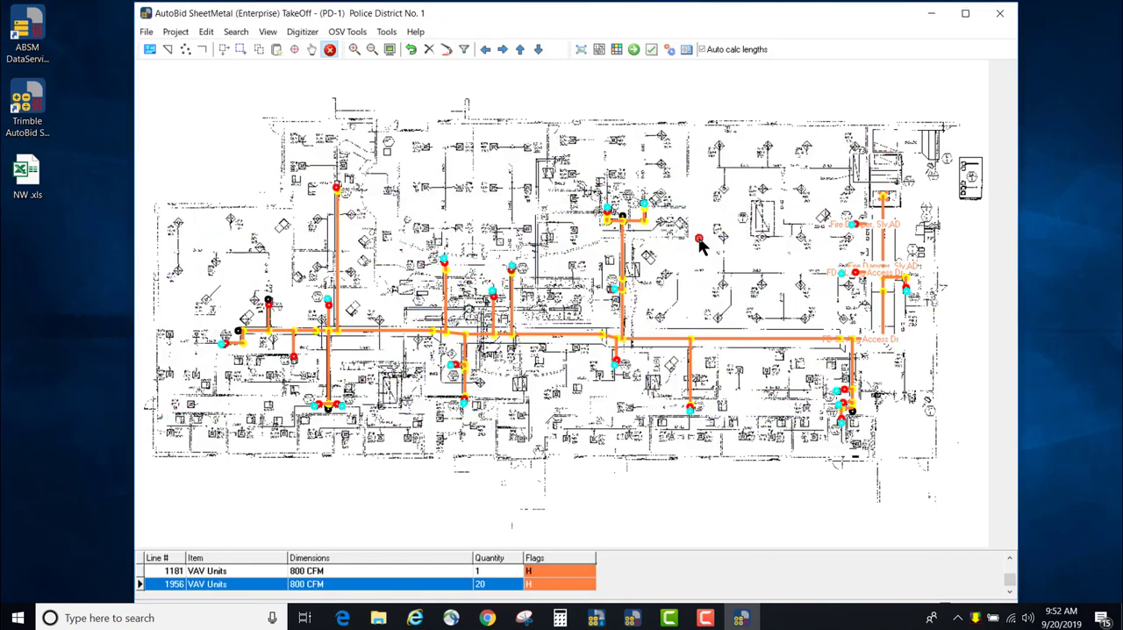
Box in the supply duct run at air handler AHU 1 and show its SIP details, excluding lines with one end outside the box
left_click_drag(757, 256, 594, 277)
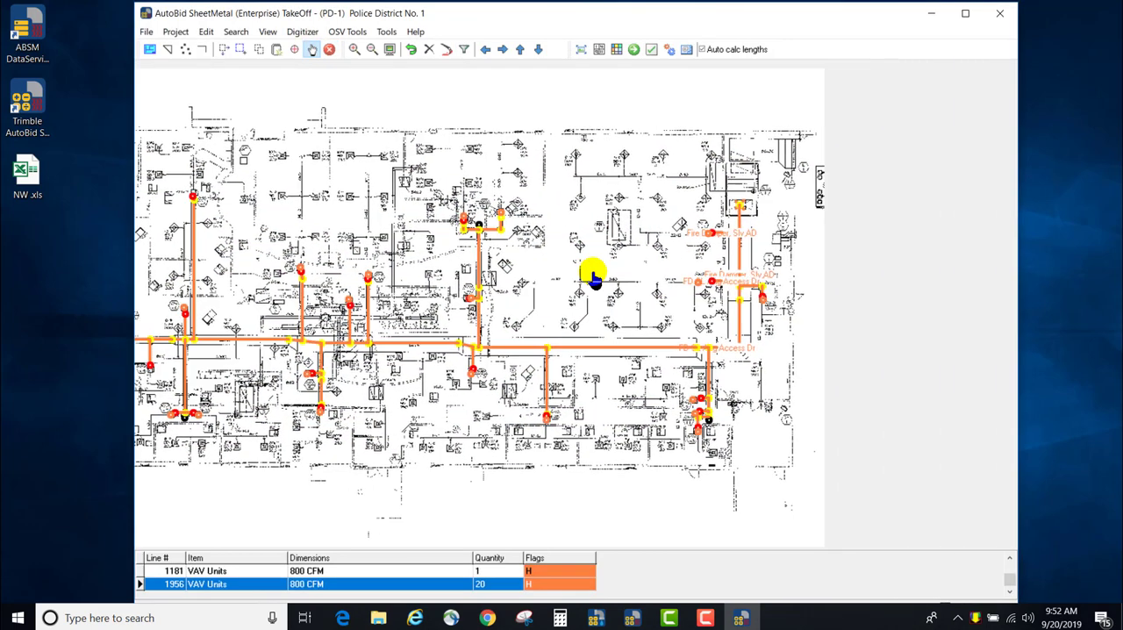
scroll(658, 276, "up", 5)
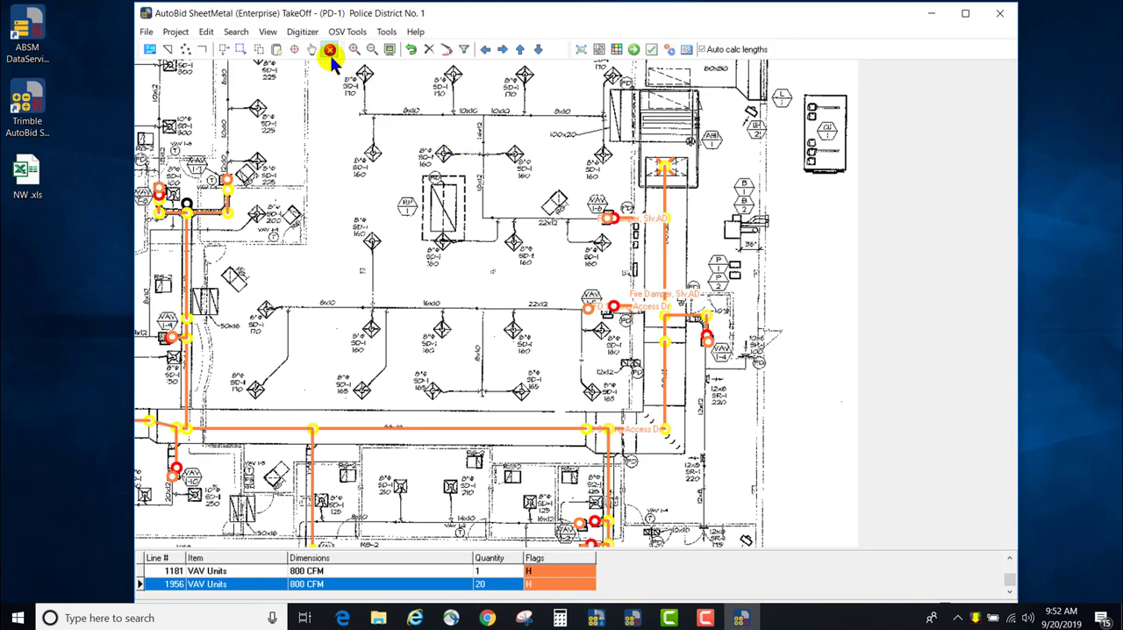
left_click(243, 50)
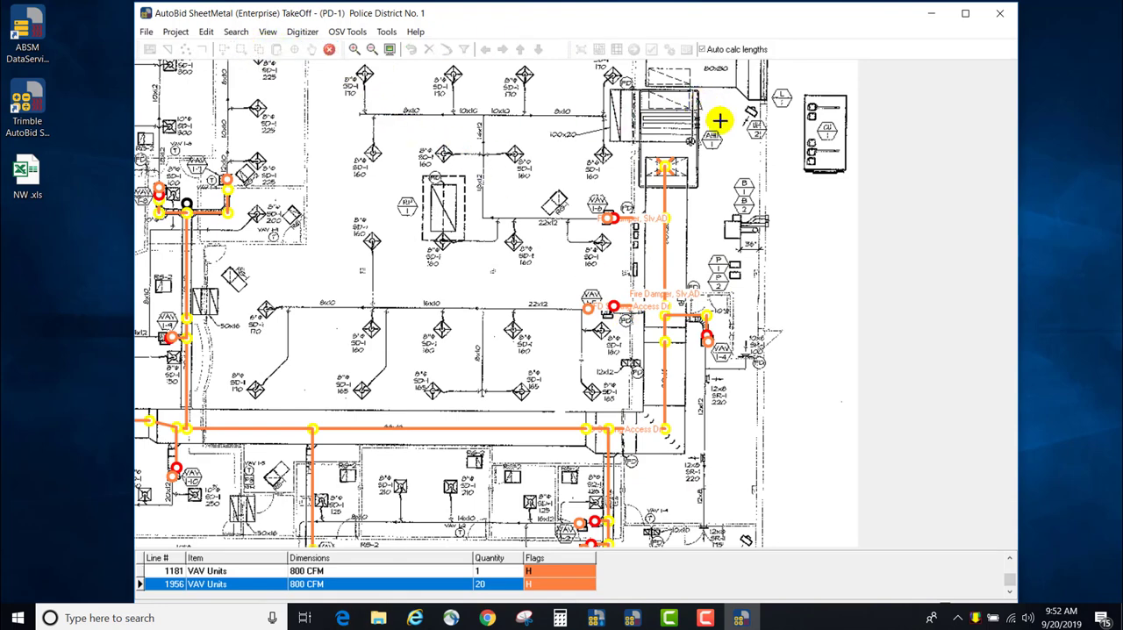
left_click_drag(657, 196, 630, 478)
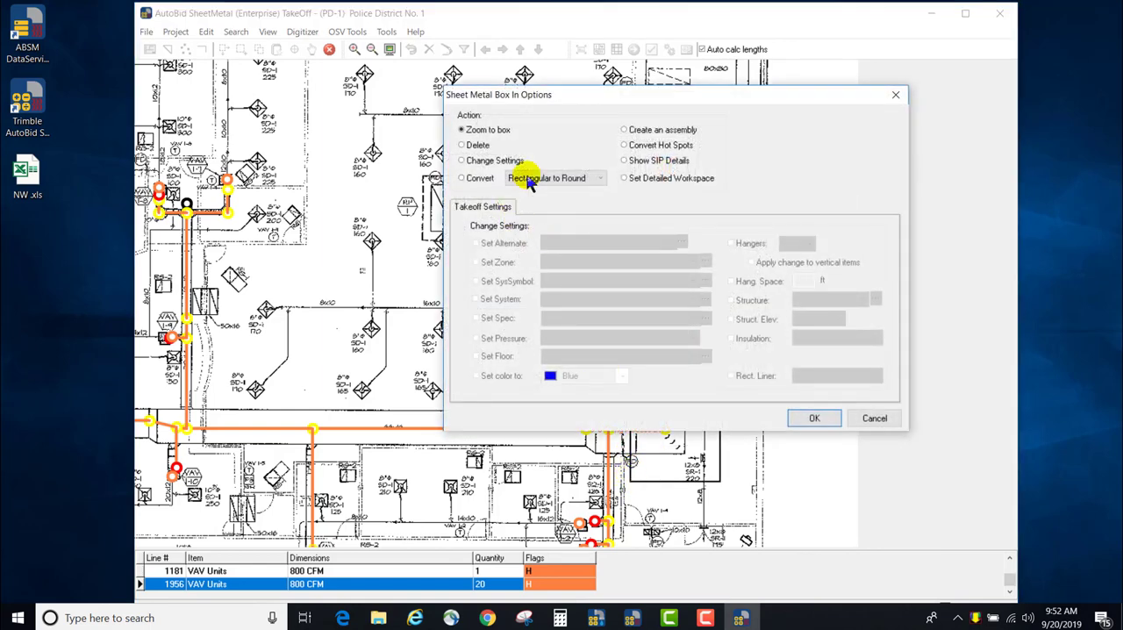
left_click(643, 163)
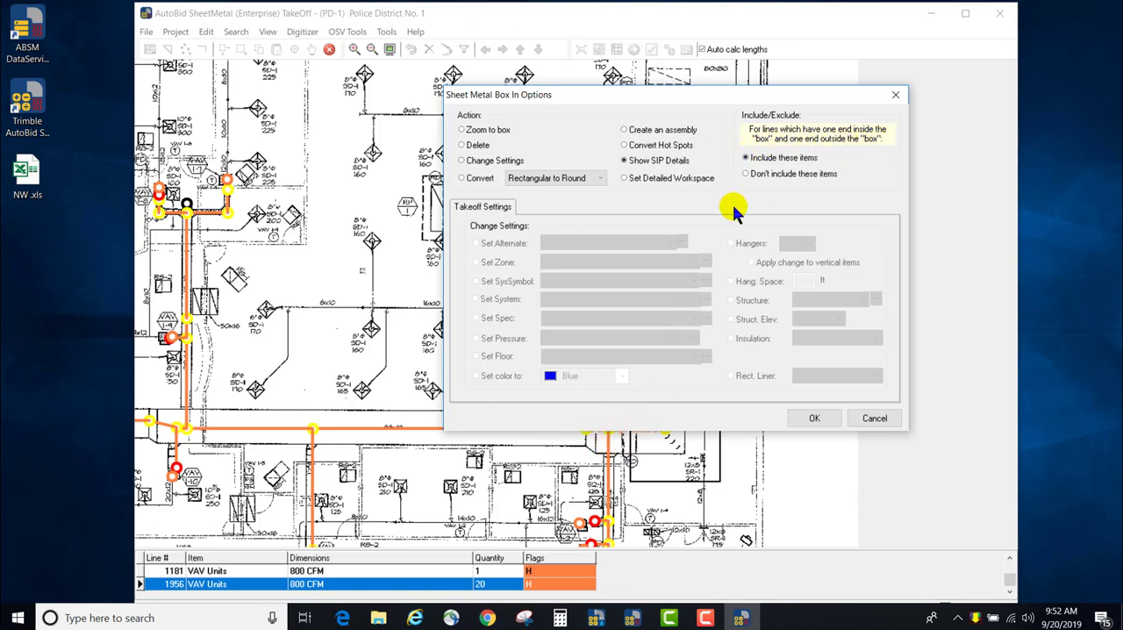
left_click(748, 174)
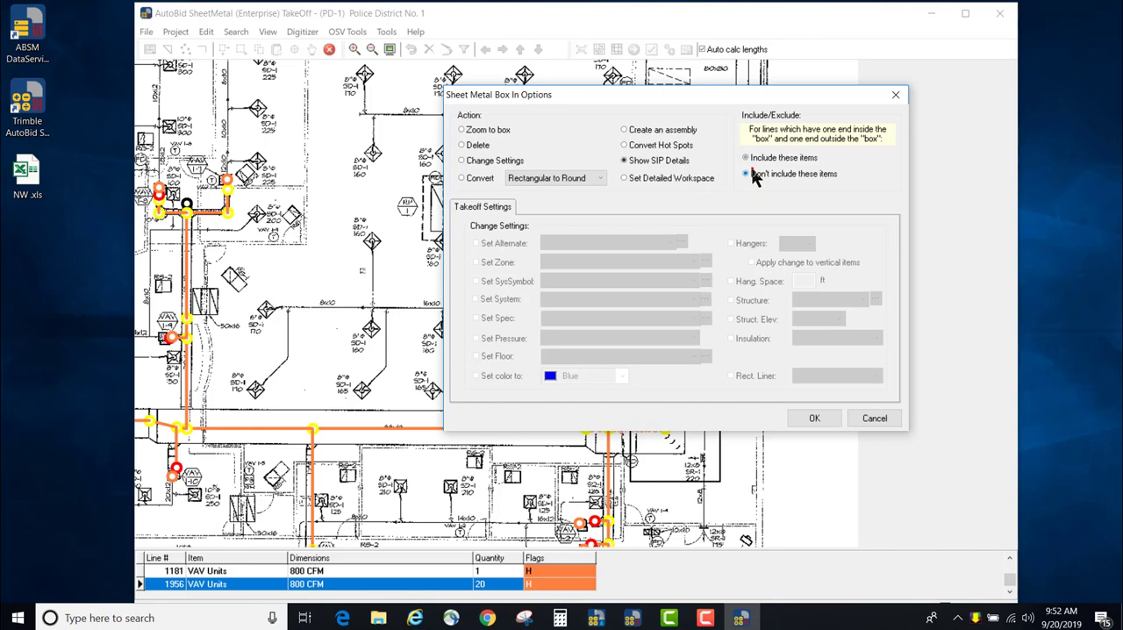
left_click(811, 417)
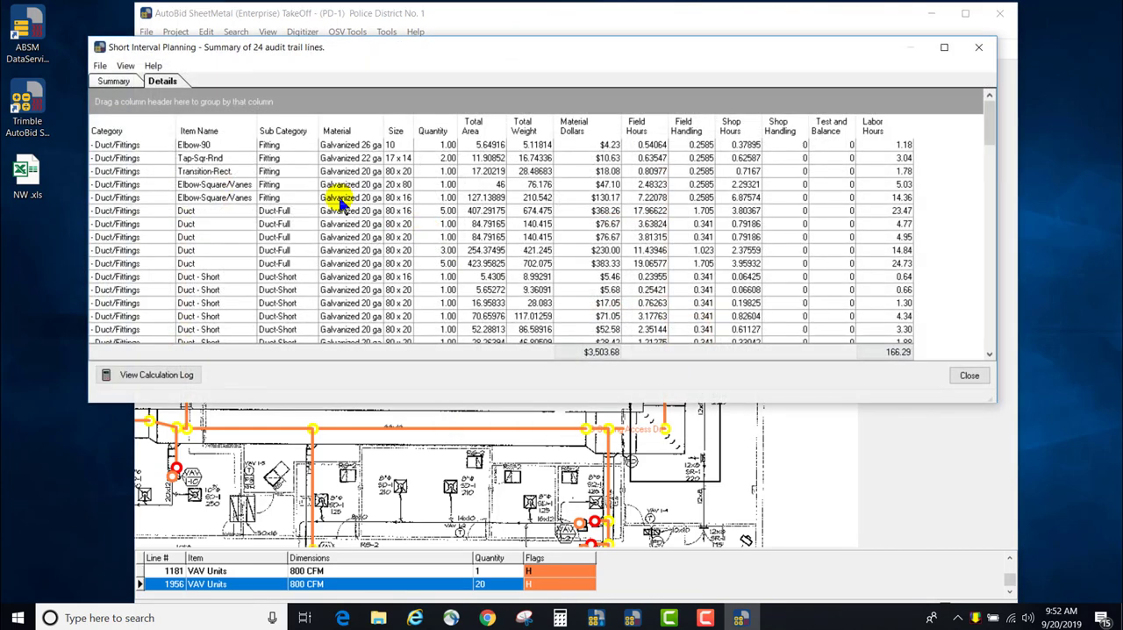
Review the category summary and the full list of itemized details for the boxed-in ductwork, including material dollars and labor hours
left_click(126, 66)
left_click(114, 81)
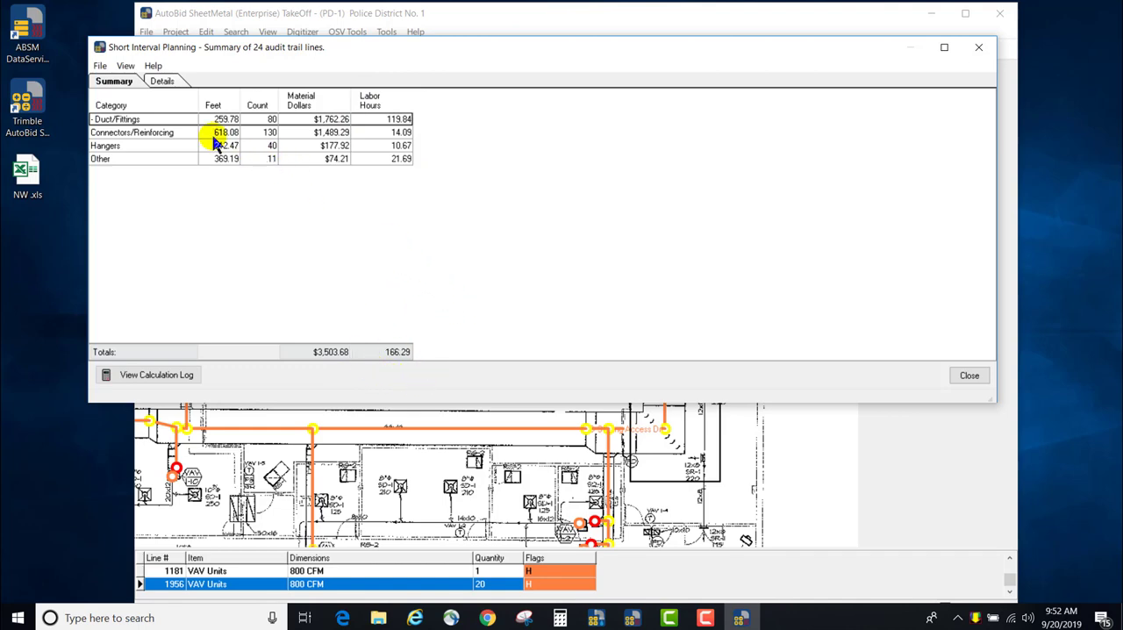
left_click(162, 82)
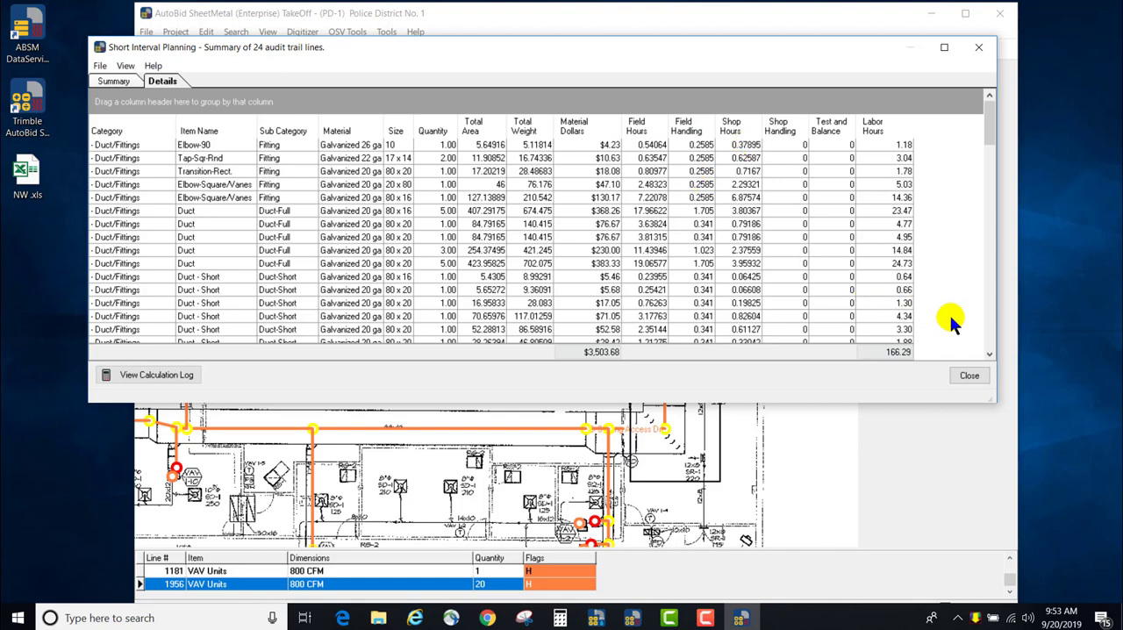
left_click(989, 354)
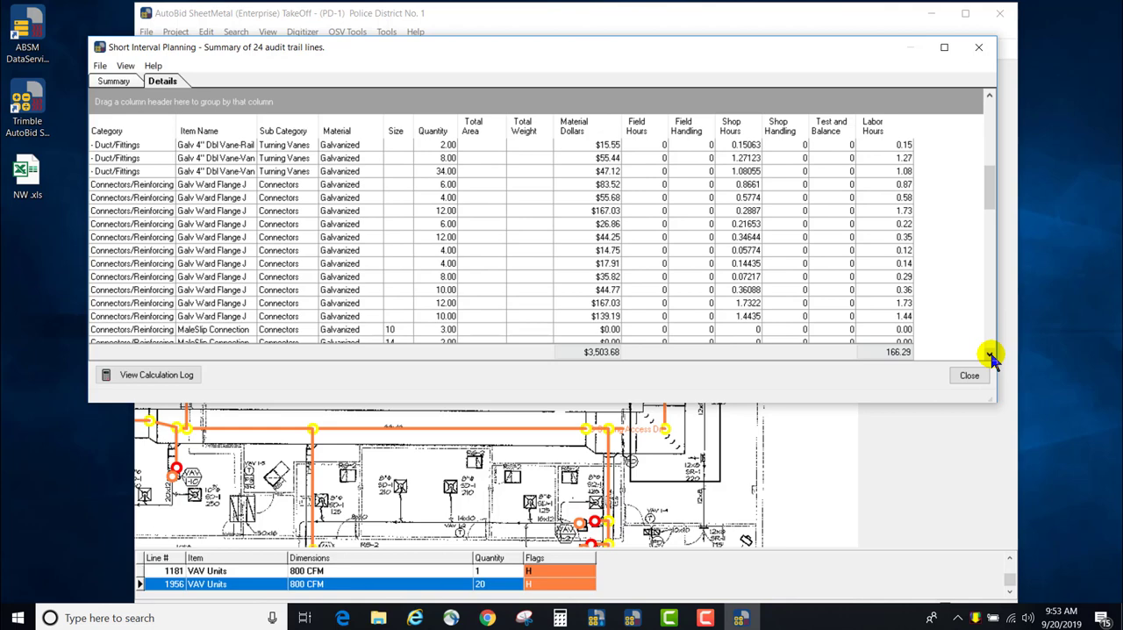
left_click(989, 353)
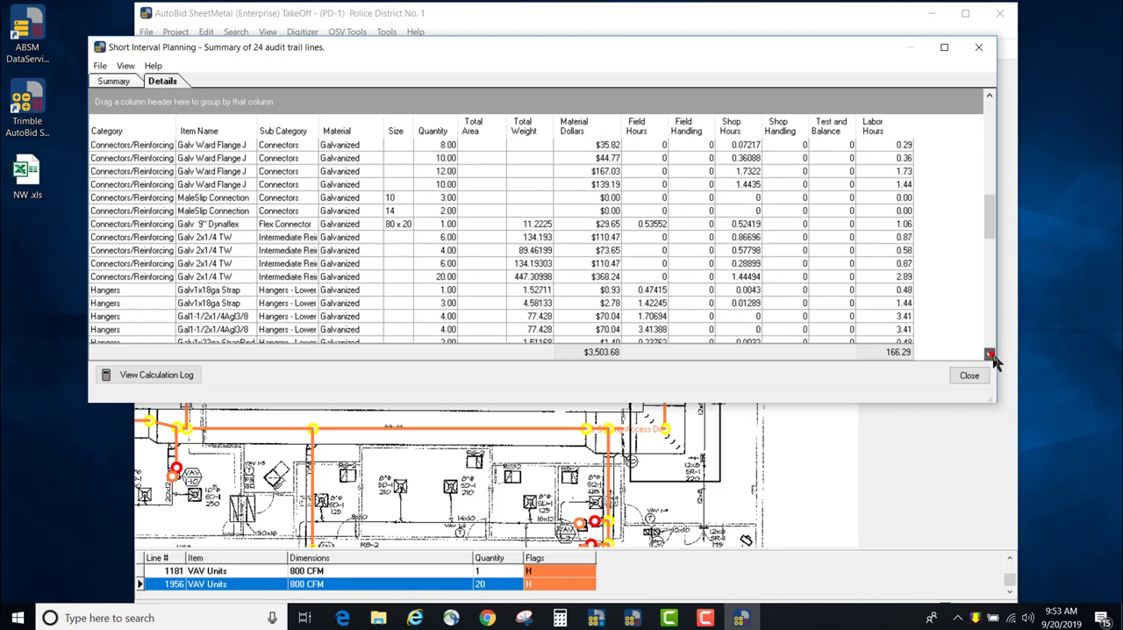
left_click(989, 354)
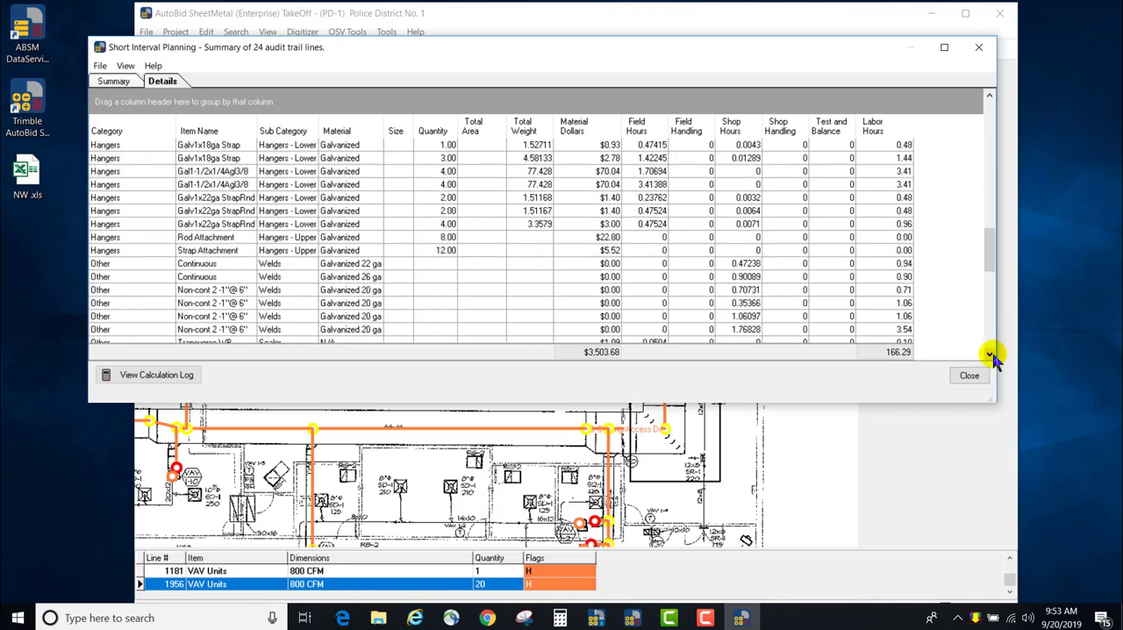
left_click(989, 353)
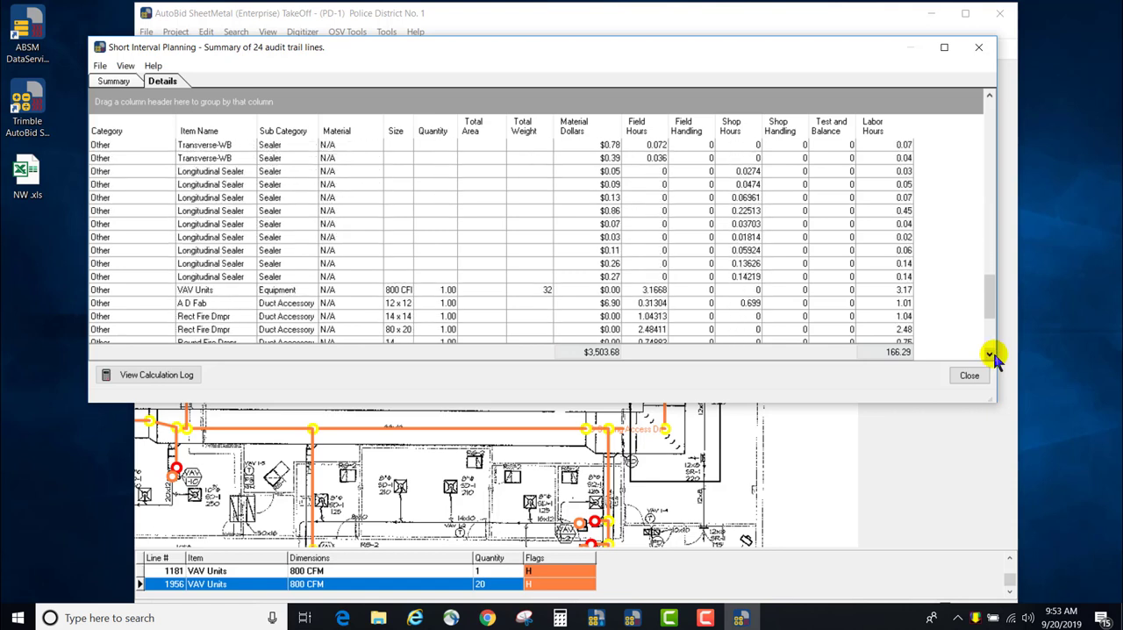
left_click(989, 354)
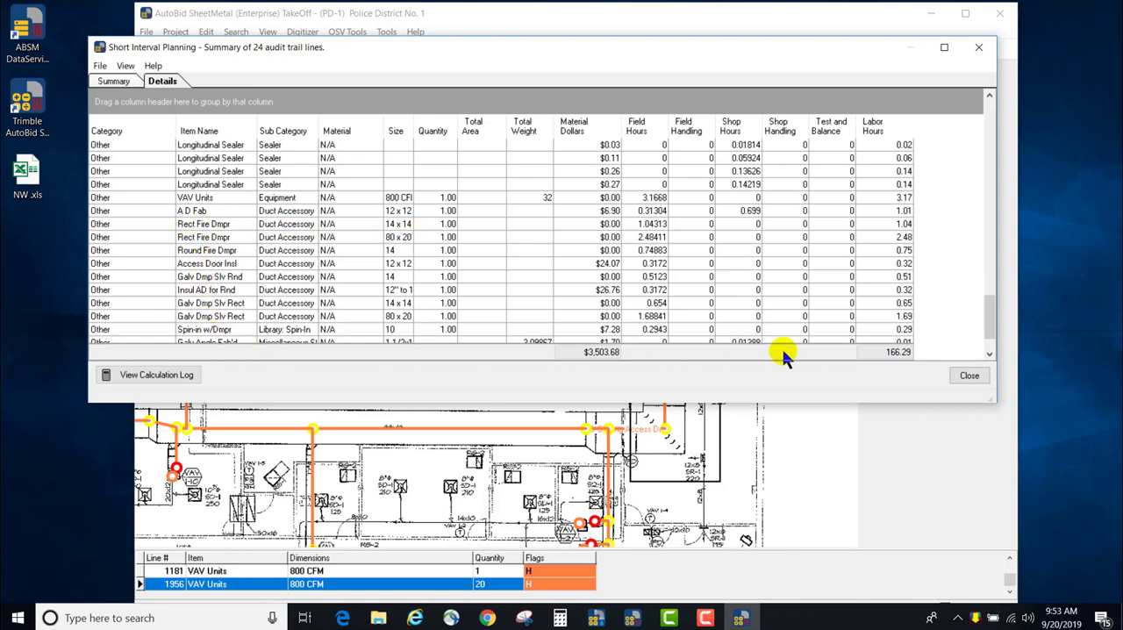
left_click(989, 354)
left_click(989, 353)
left_click(988, 354)
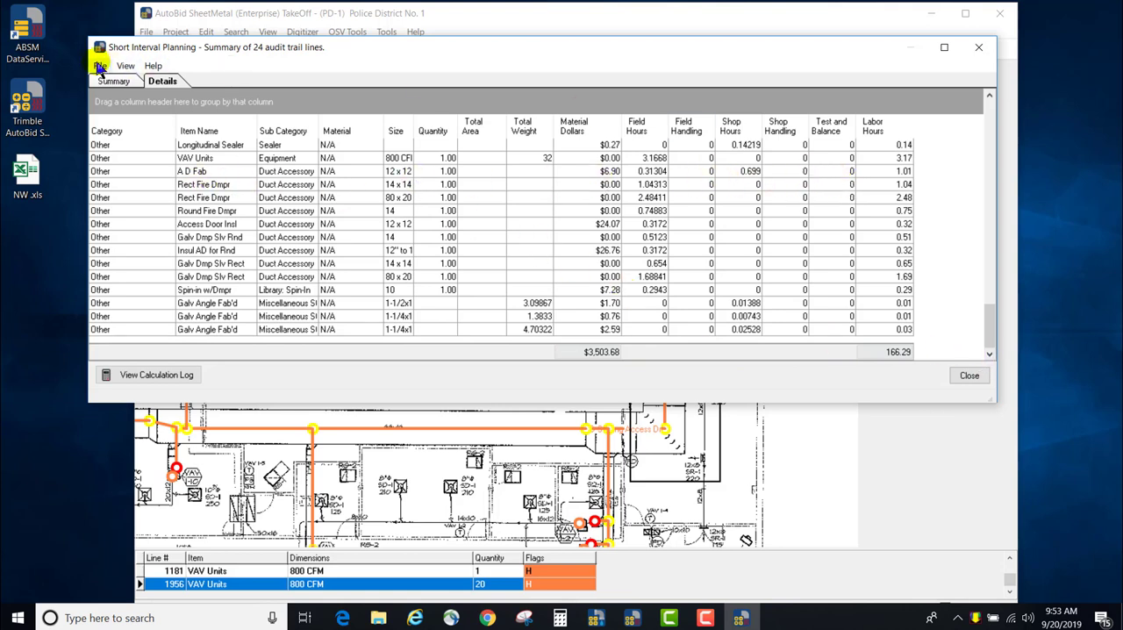
Hide the labor category hours and the area column in the Short Interval Planning details
left_click(125, 67)
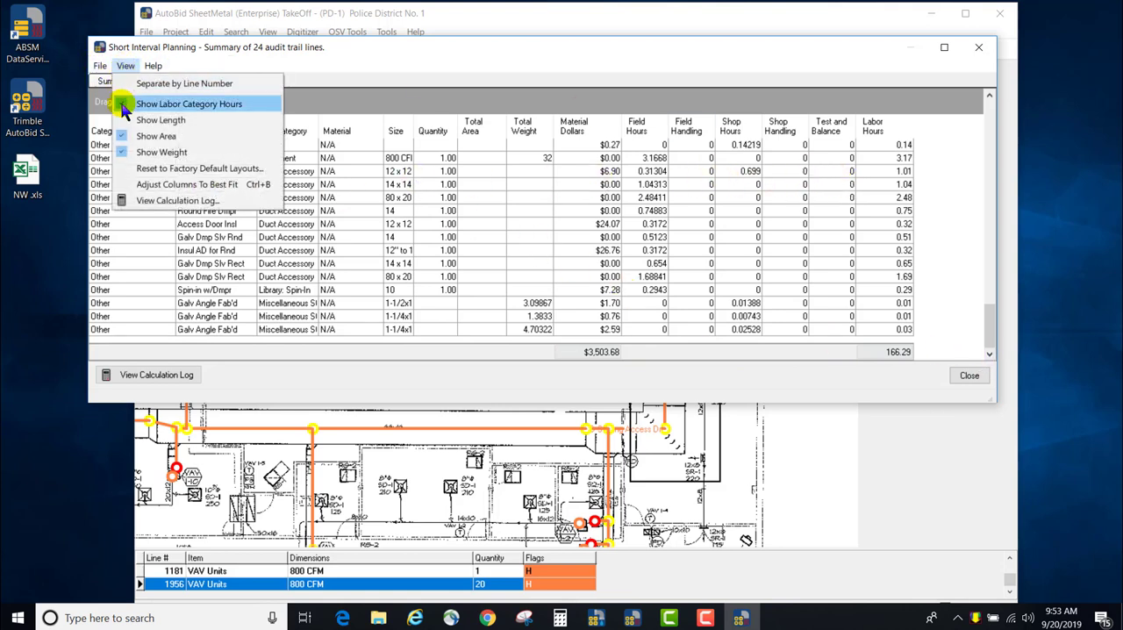
left_click(124, 106)
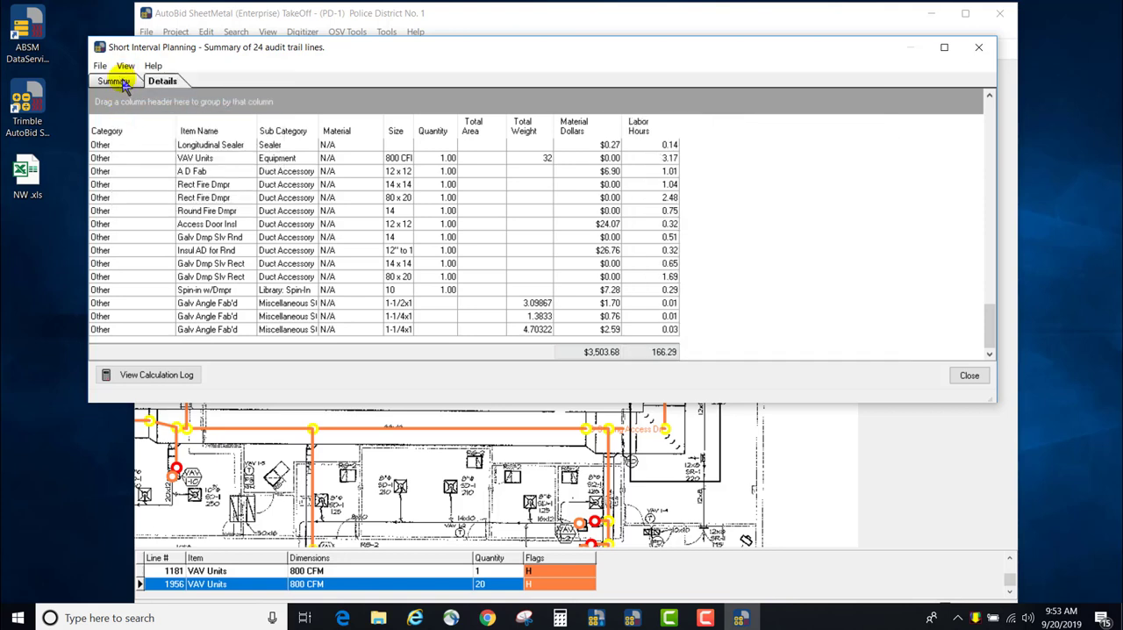
left_click(126, 67)
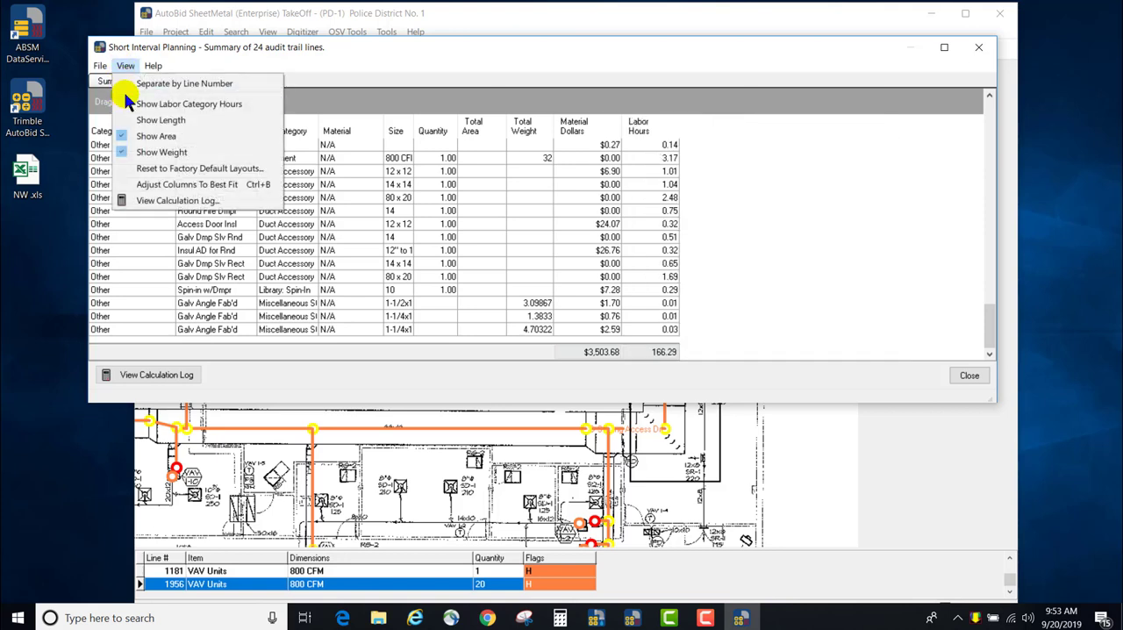
left_click(122, 138)
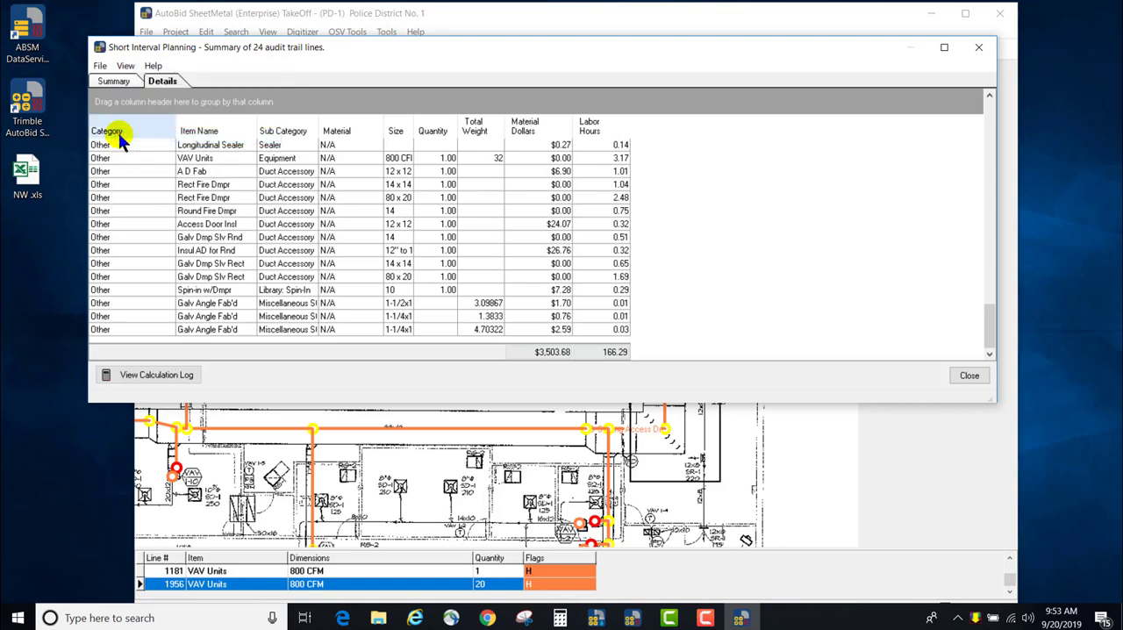
left_click(128, 70)
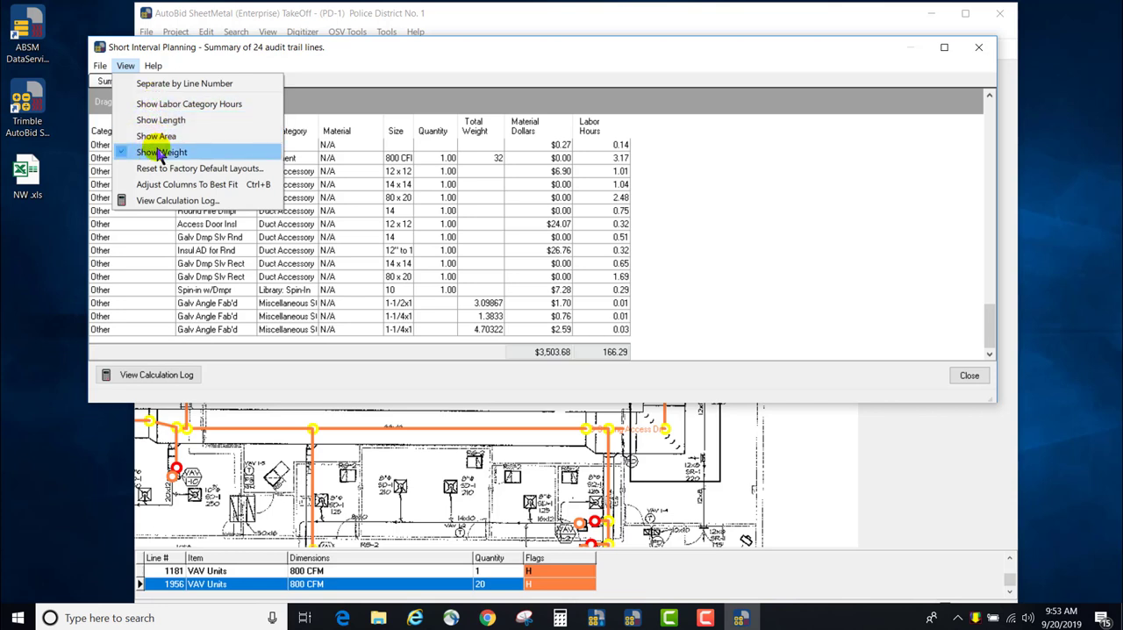
Export the planning details to the Excel file MECH ROOM.xls, and close the resulting workbook and the Short Interval Planning window
left_click(100, 69)
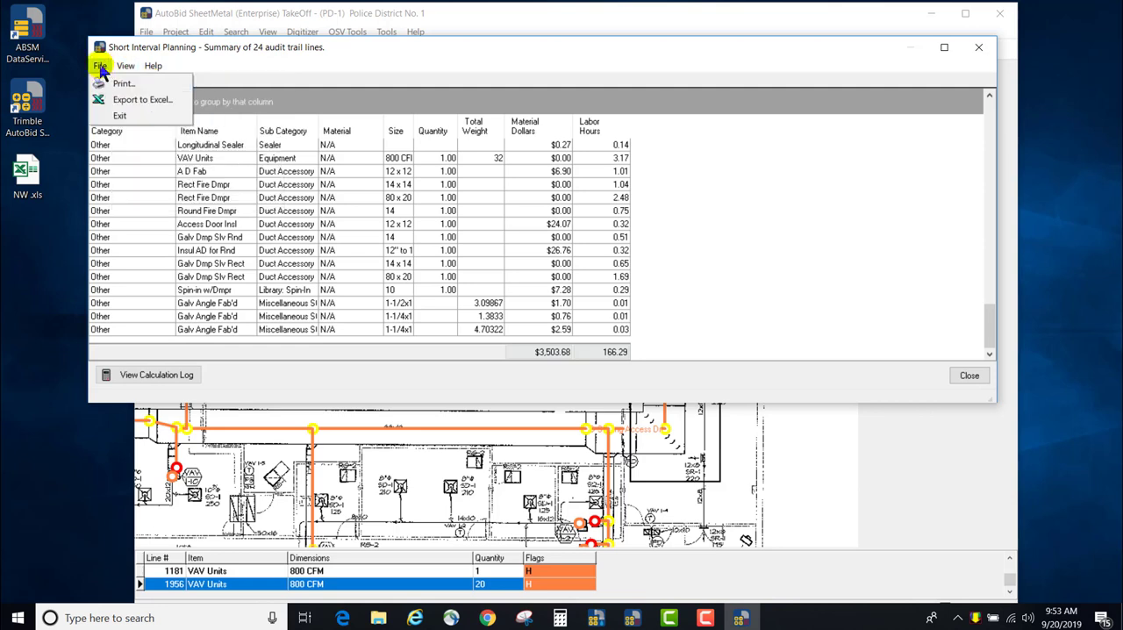
left_click(100, 69)
left_click(100, 69)
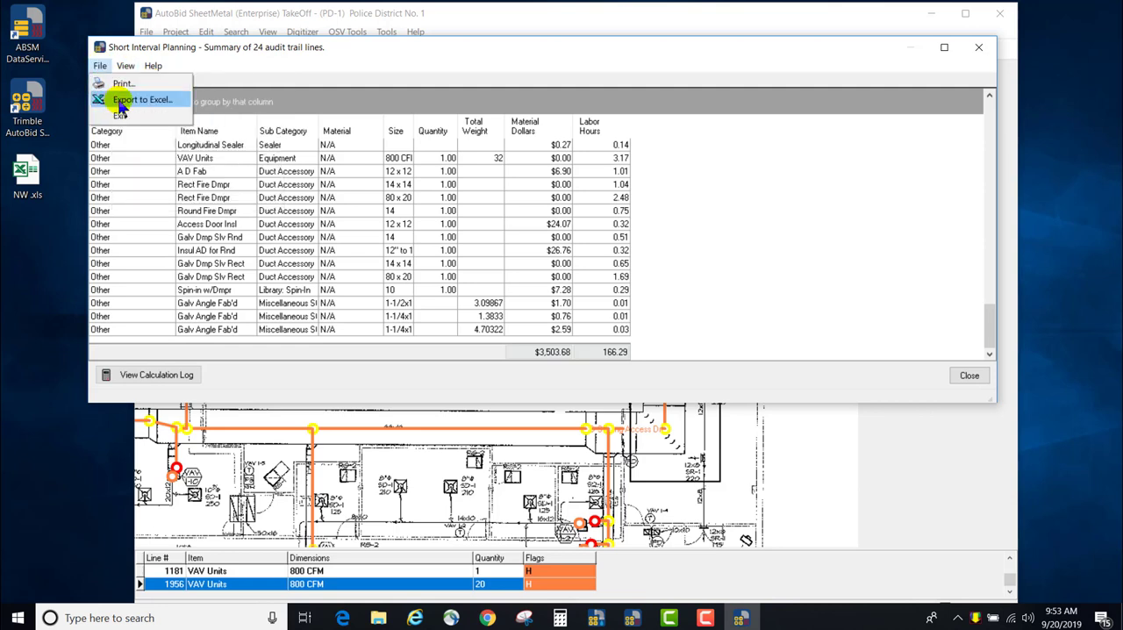
left_click(120, 103)
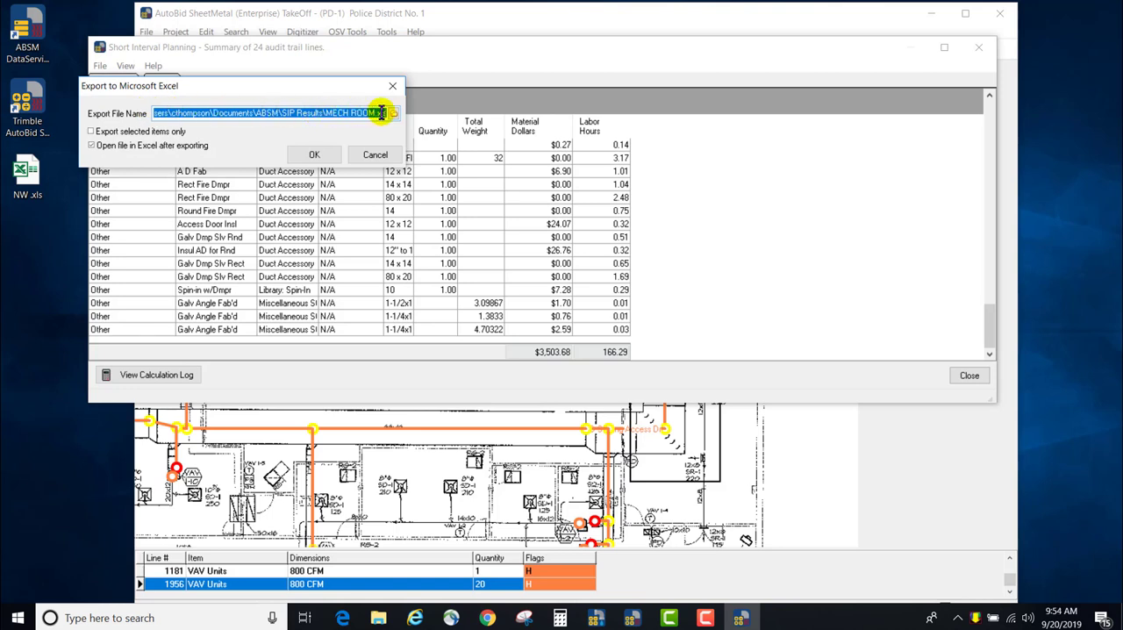
left_click(314, 157)
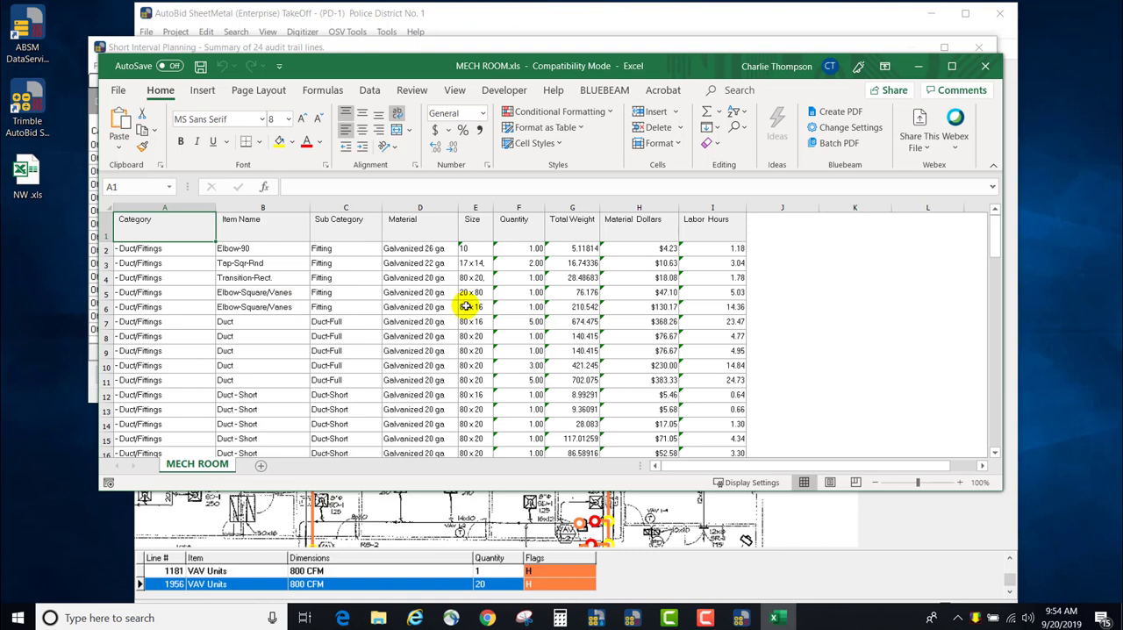
left_click(987, 69)
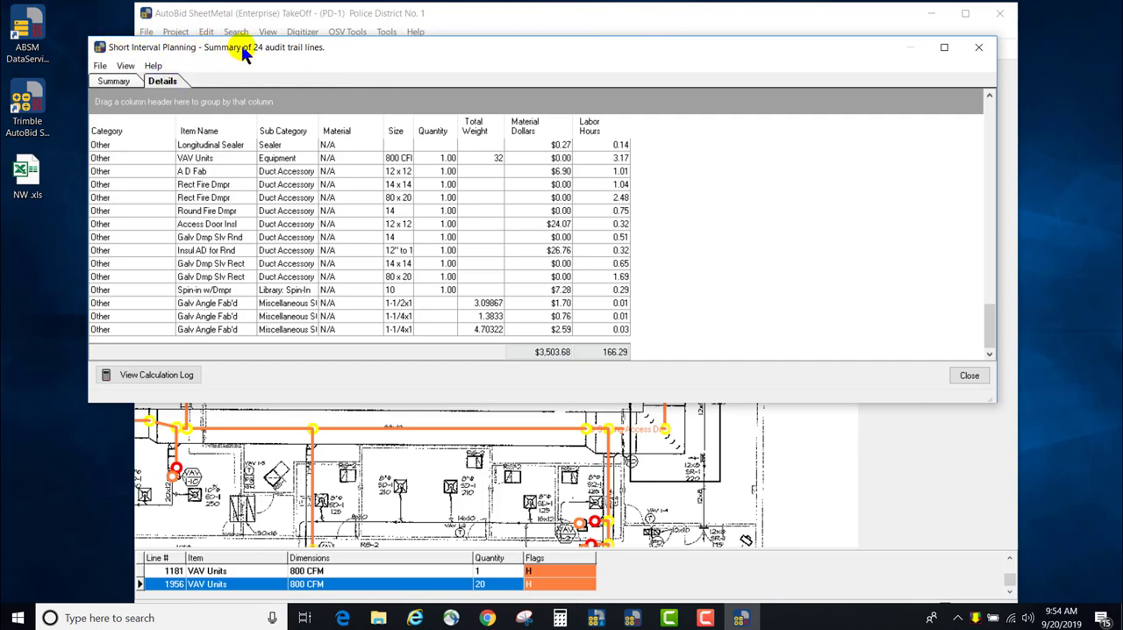
left_click(978, 46)
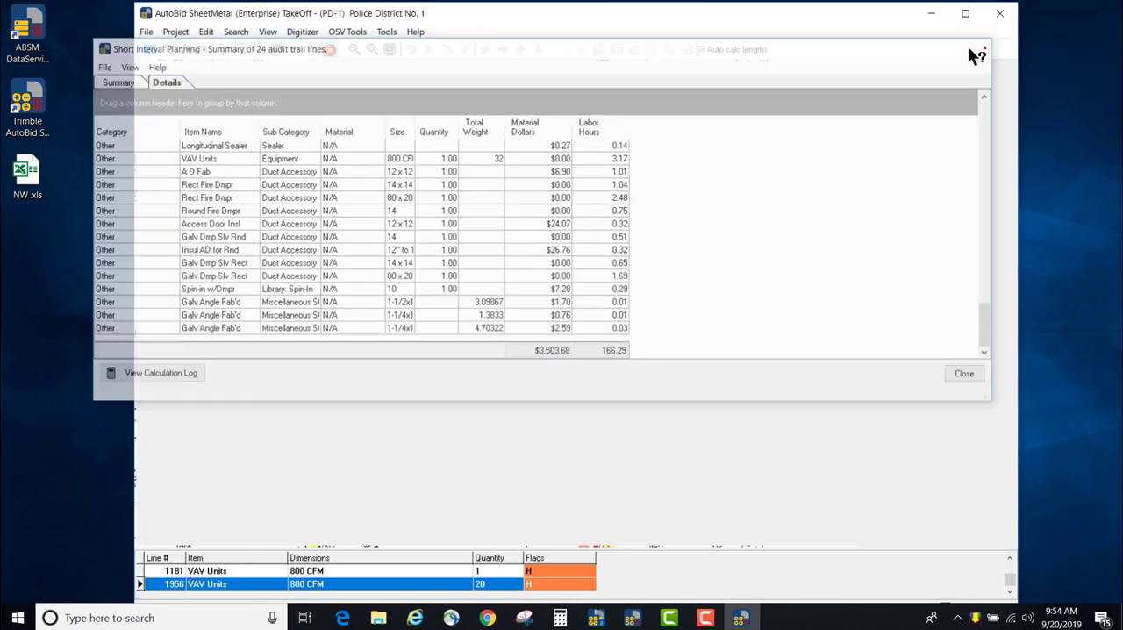